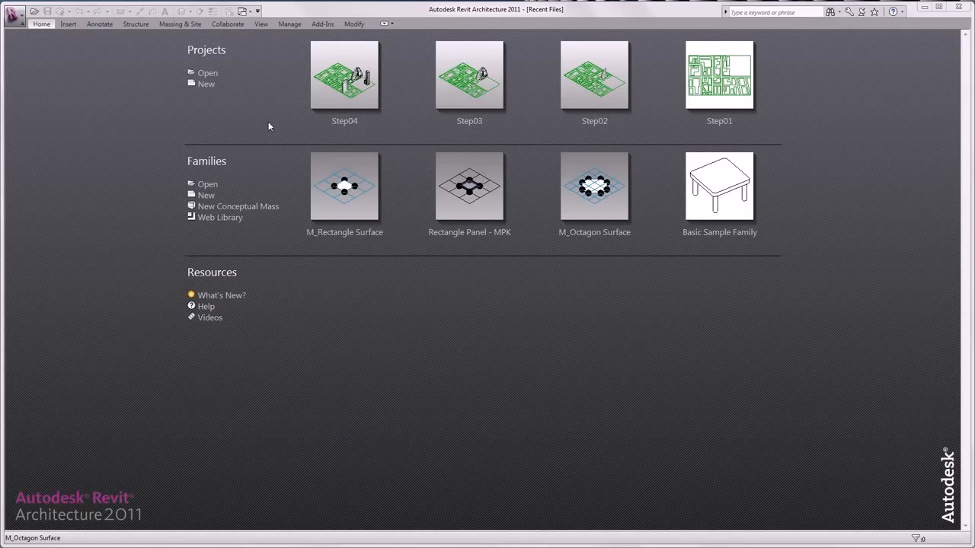
Step: Start opening a project from the Projects list on the Recent Files page
left_click(209, 73)
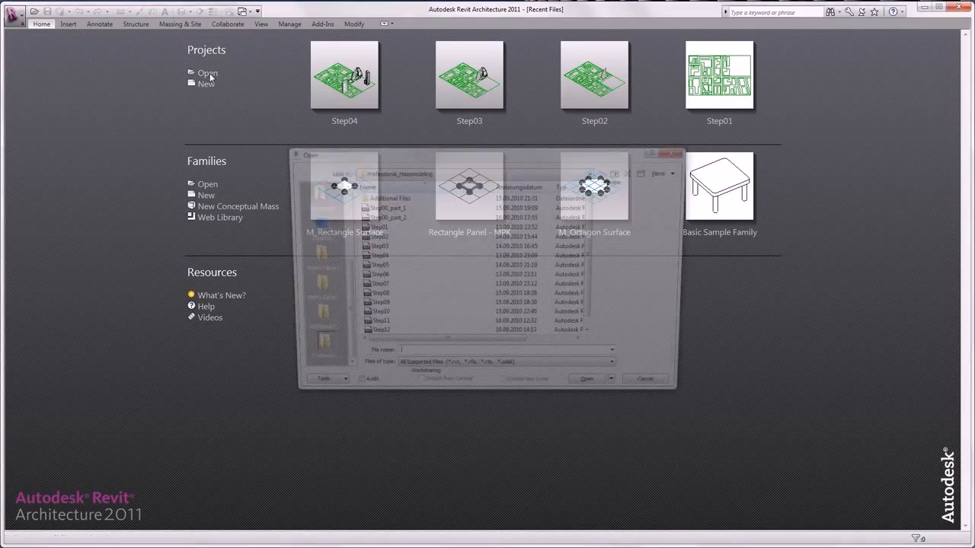
Step: Open the Step05 project from the Professional_Massemodell folder
left_click(373, 267)
double_click(376, 267)
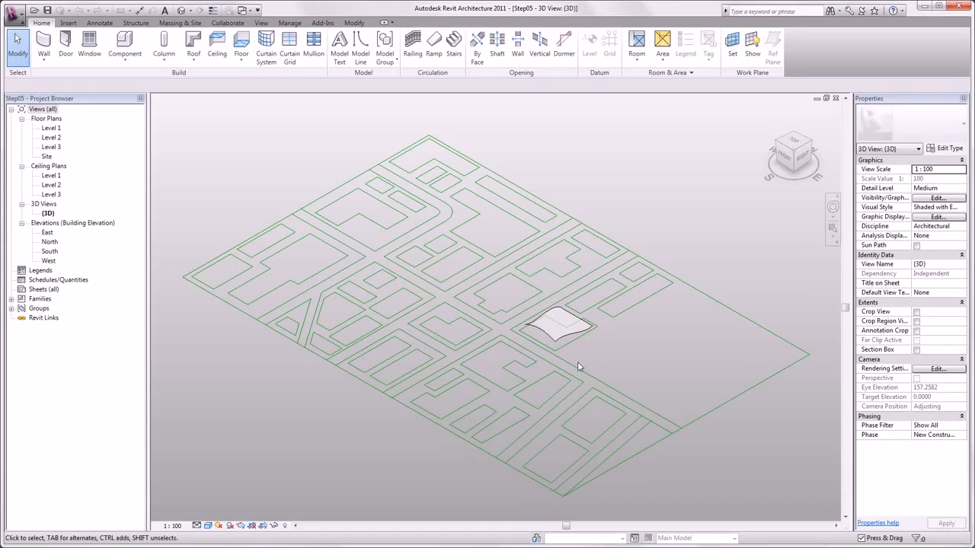
Step: Edit the curved mass in place and divide its surface into a 10 by 10 grid
left_click(286, 526)
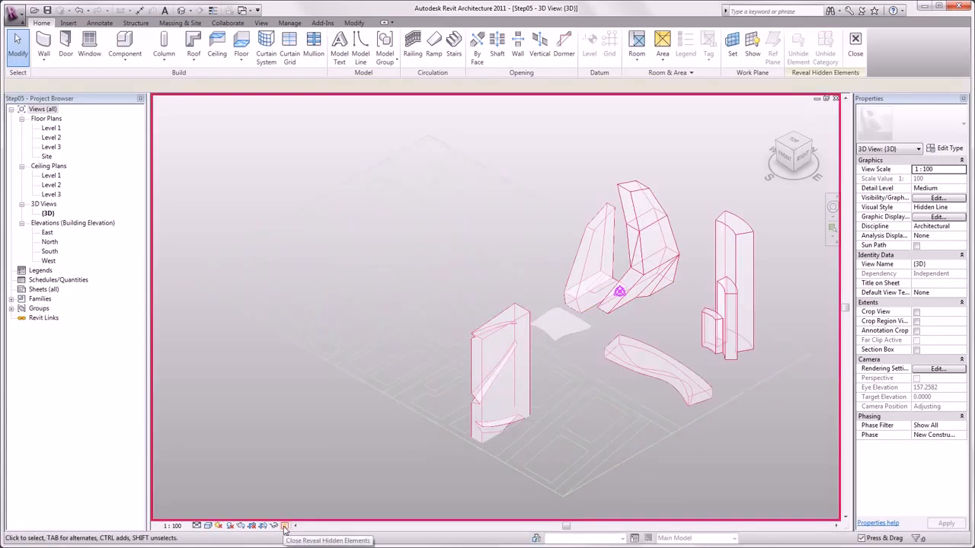
left_click(284, 527)
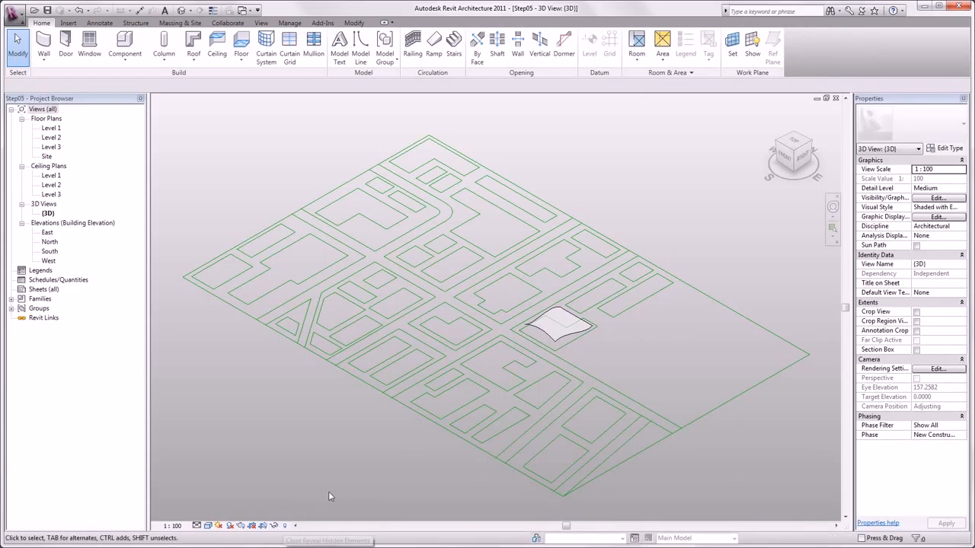
scroll(568, 318, "up", 3)
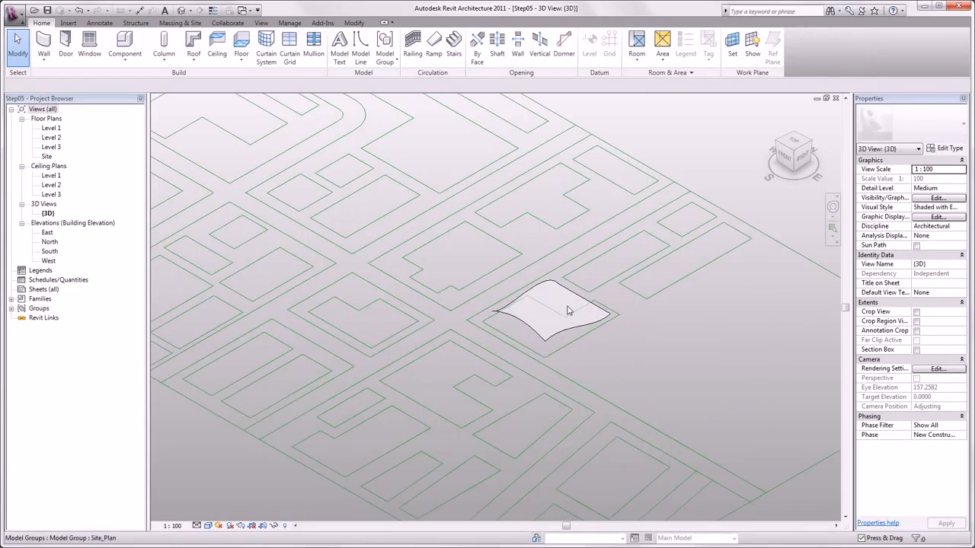
scroll(567, 319, "up", 5)
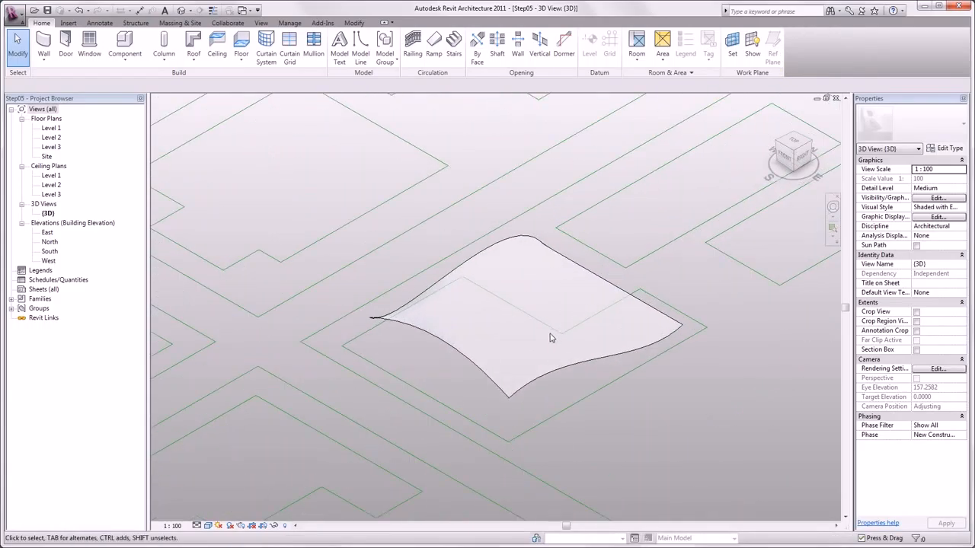
double_click(550, 327)
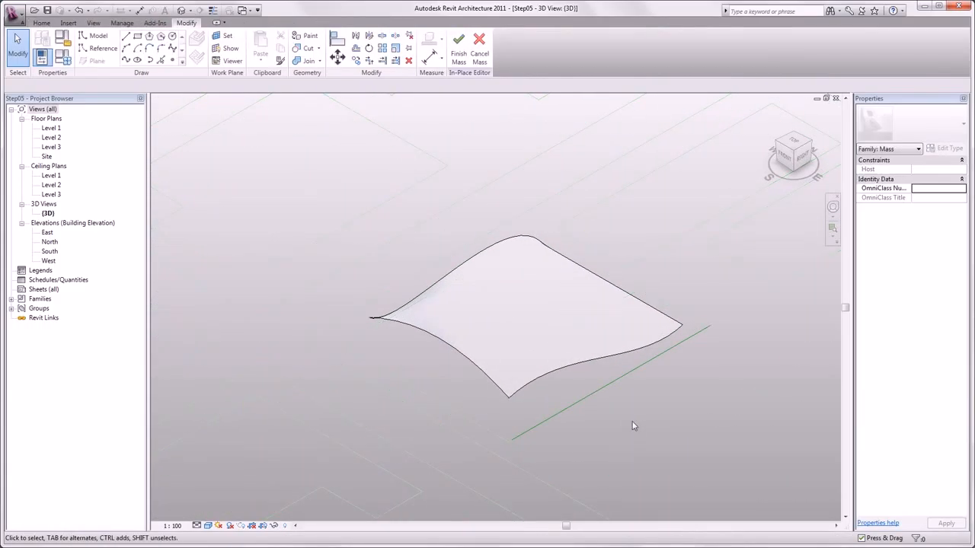
left_click(579, 370)
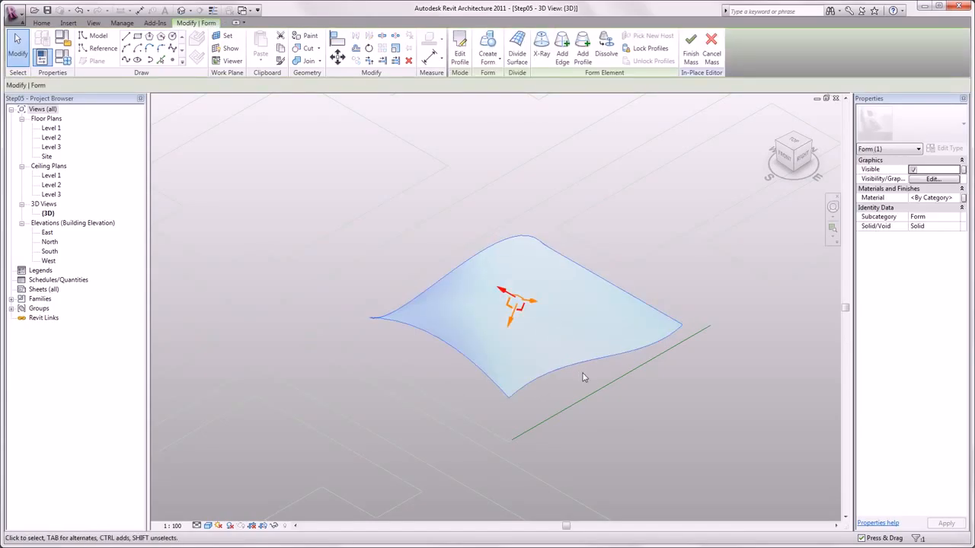
left_click(517, 59)
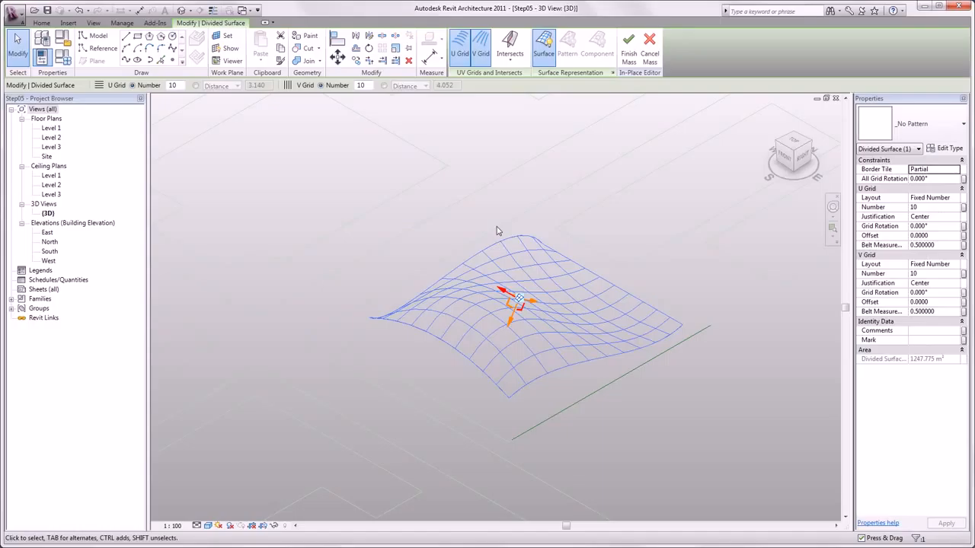
Step: Space the surface grid by fixed distance: U at 2 and V at 5
left_click(197, 85)
type("2")
key("Return")
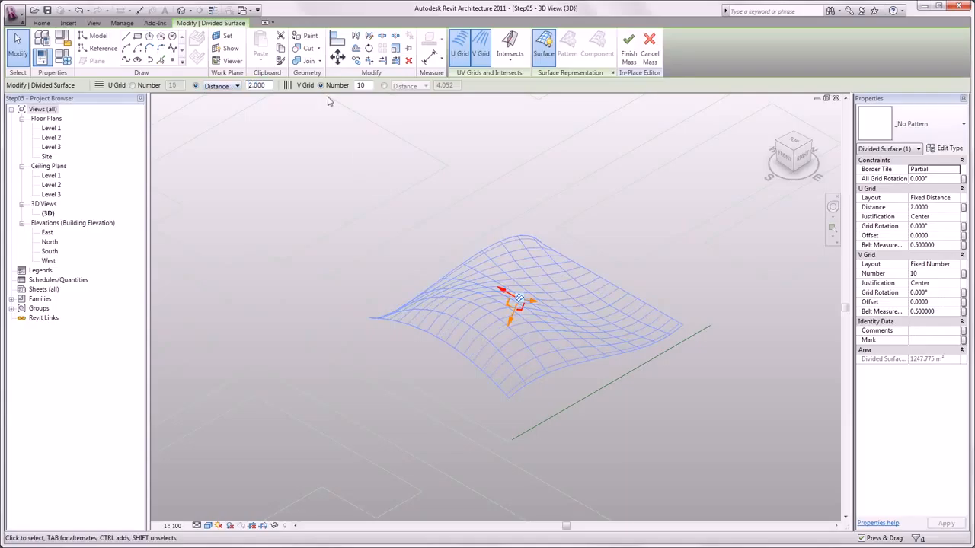
left_click(385, 86)
type("5")
key("Return")
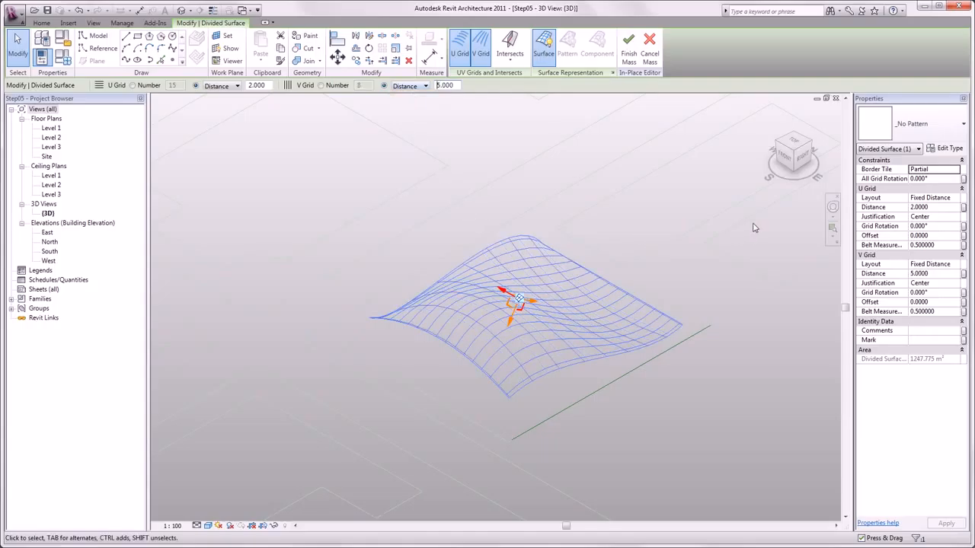
Step: Preview Hexagon, Rhomboid and Rectangle Checkerboard, then apply Rectangle and turn off the pattern display
left_click(903, 143)
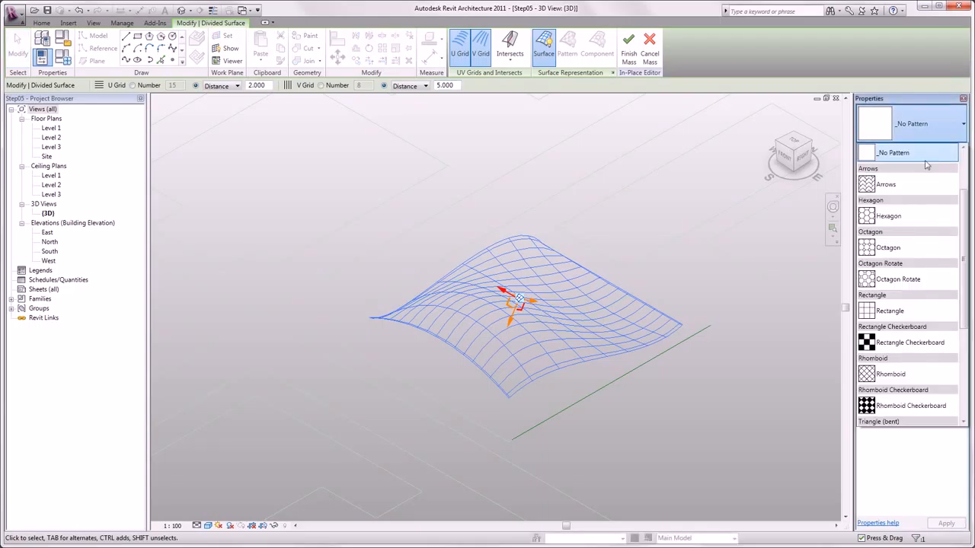
left_click(909, 218)
left_click(940, 134)
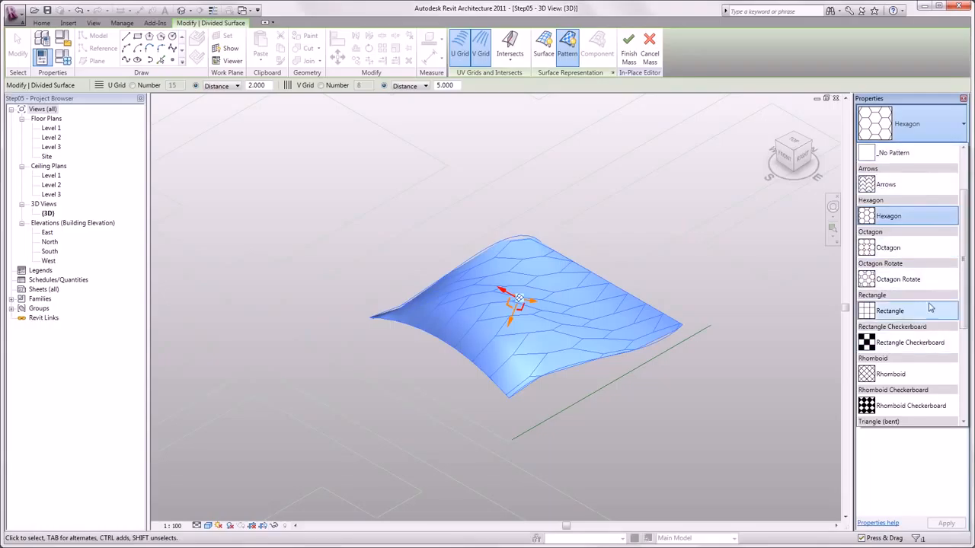
left_click(914, 374)
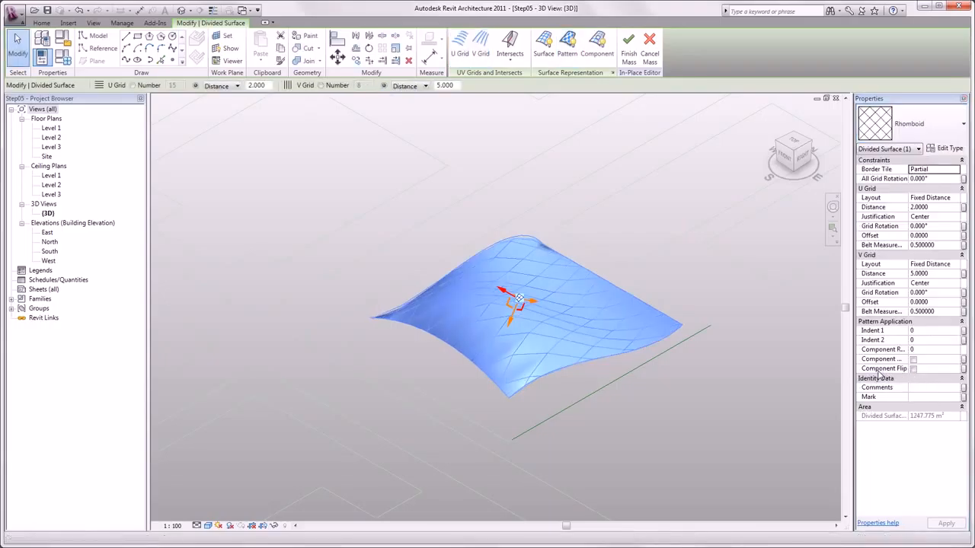
left_click(941, 135)
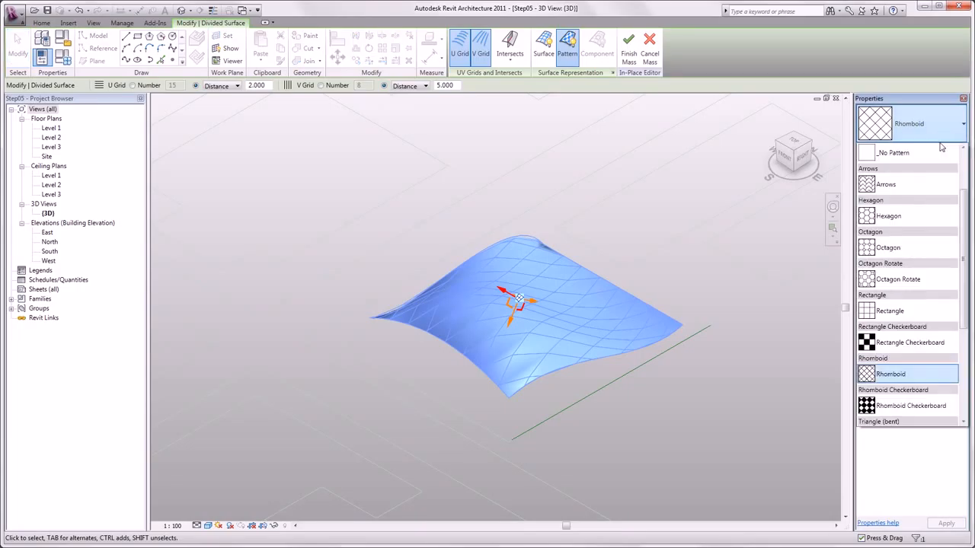
left_click(935, 345)
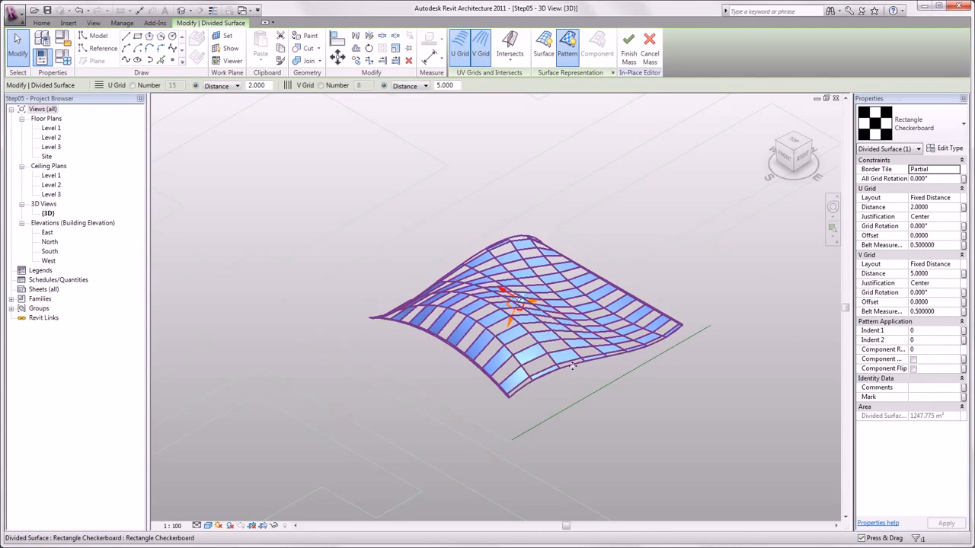
left_click(937, 126)
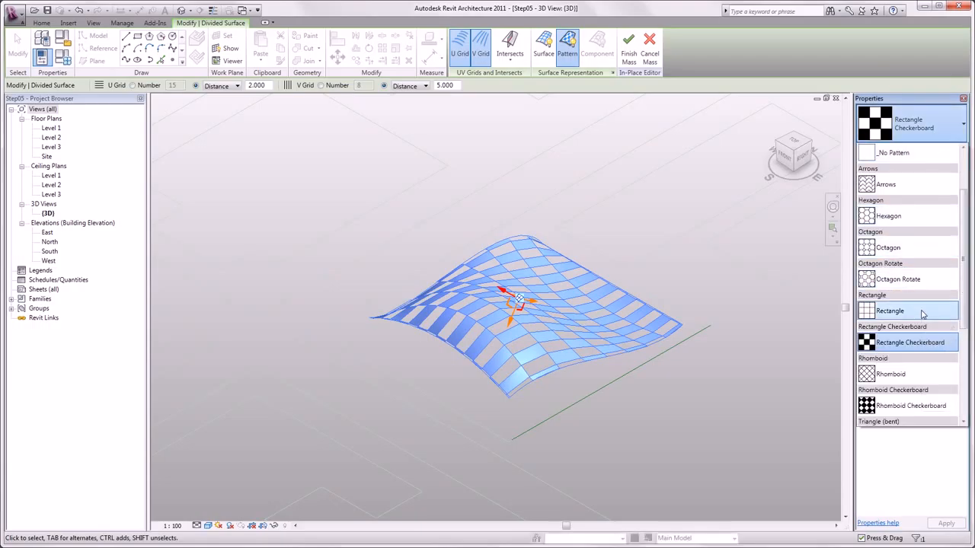
left_click(922, 312)
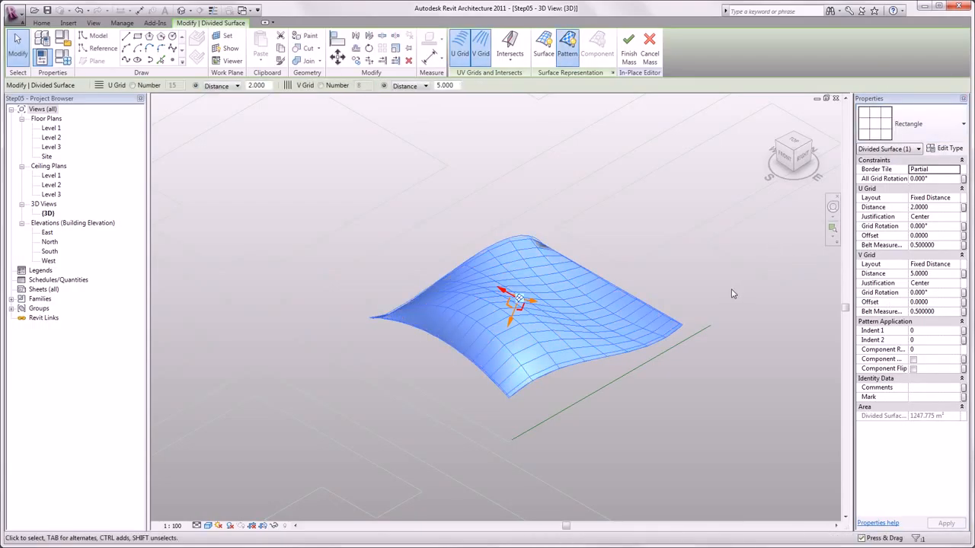
left_click(567, 46)
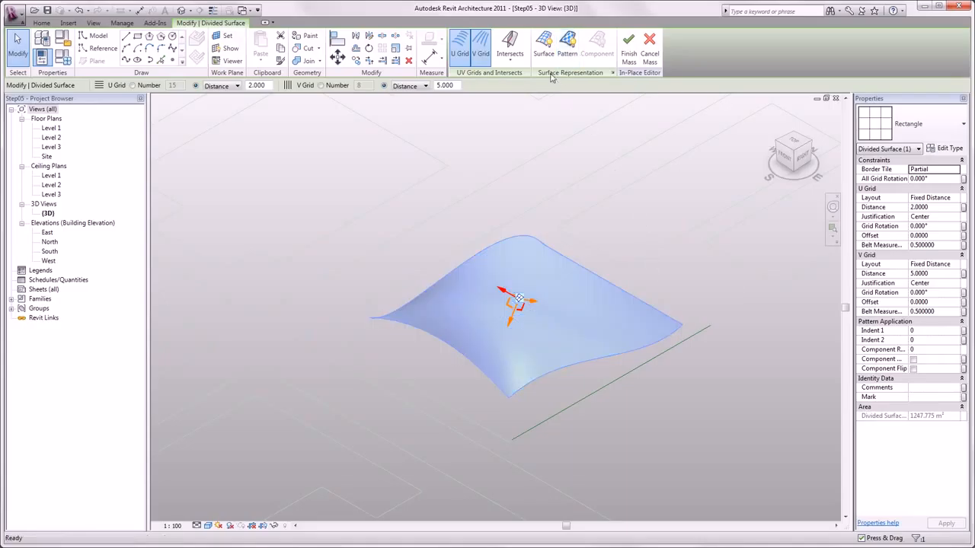
Step: Show the surface grid, view it from the top, and set V Grid Layout to None
left_click(544, 47)
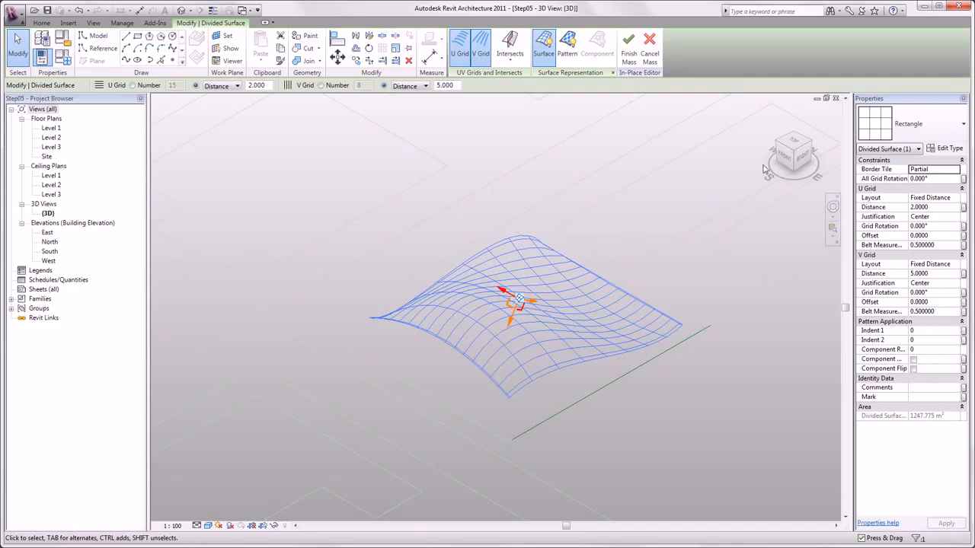
left_click(793, 147)
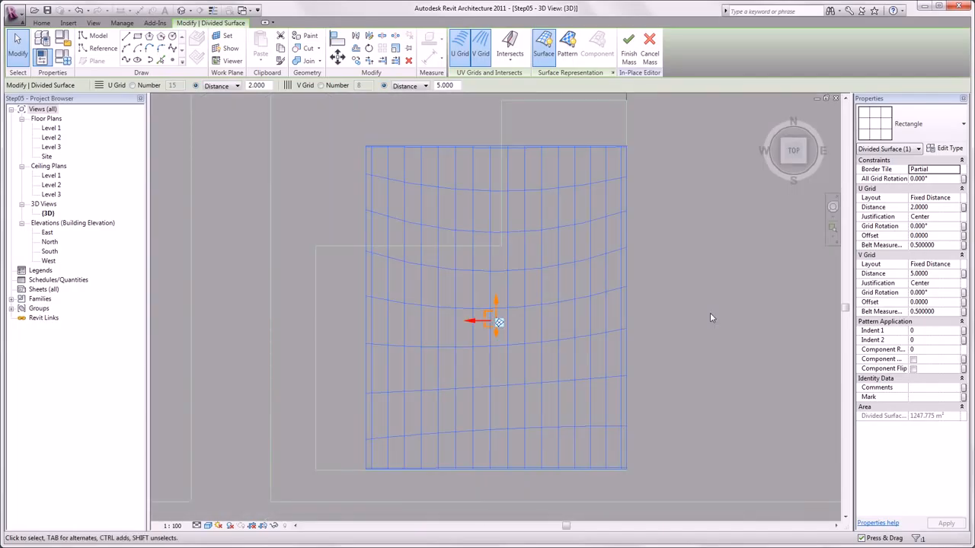
left_click(955, 264)
left_click(955, 264)
left_click(949, 275)
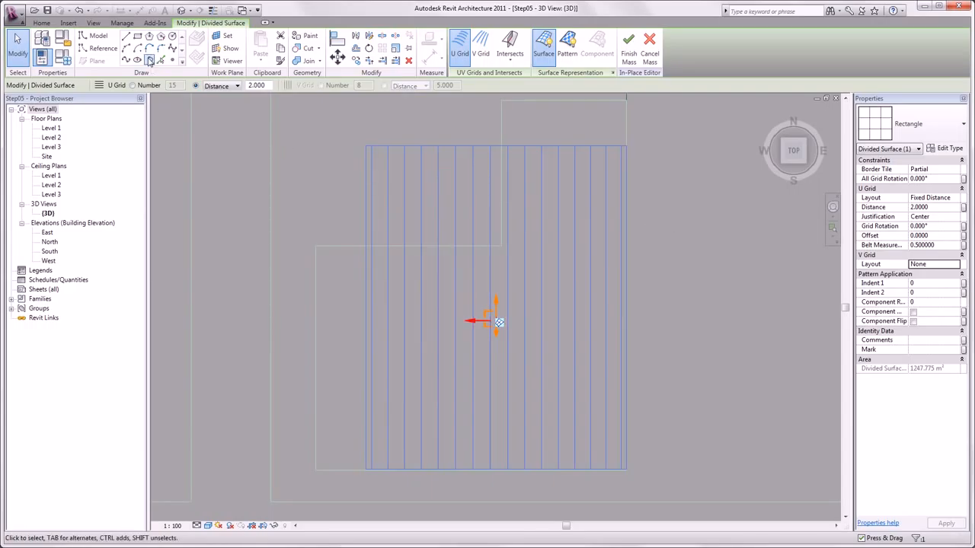
Step: Start a model line on the Level 1 placement plane
left_click(127, 36)
left_click(162, 86)
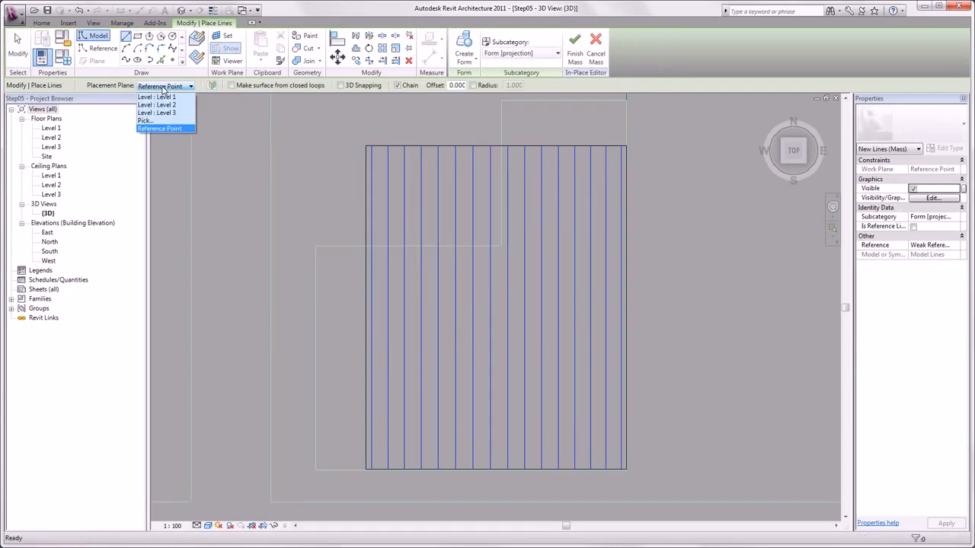
left_click(168, 97)
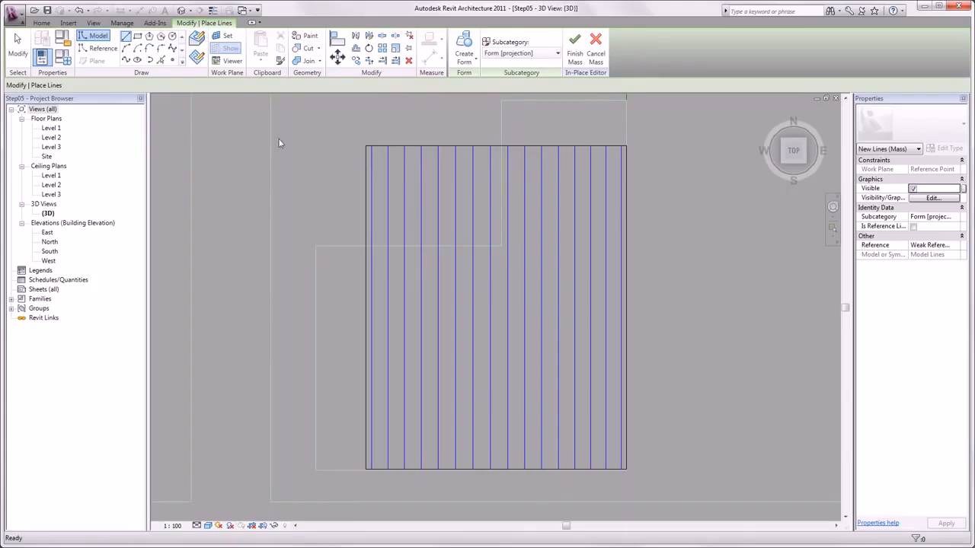
Step: Draw a nine-segment zigzag chain of lines back and forth across the divided surface
left_click(332, 141)
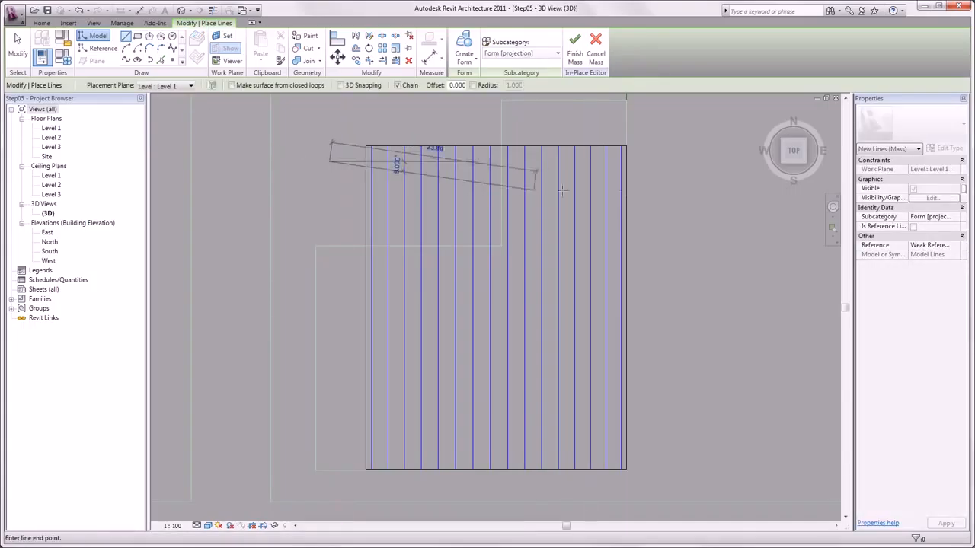
left_click(668, 191)
left_click(329, 209)
left_click(677, 239)
left_click(683, 279)
left_click(332, 327)
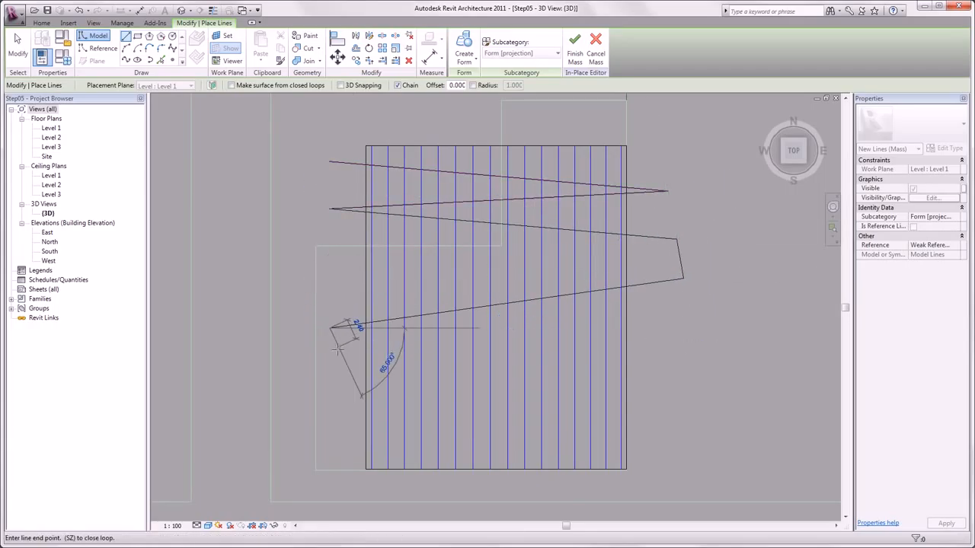
left_click(339, 352)
left_click(687, 390)
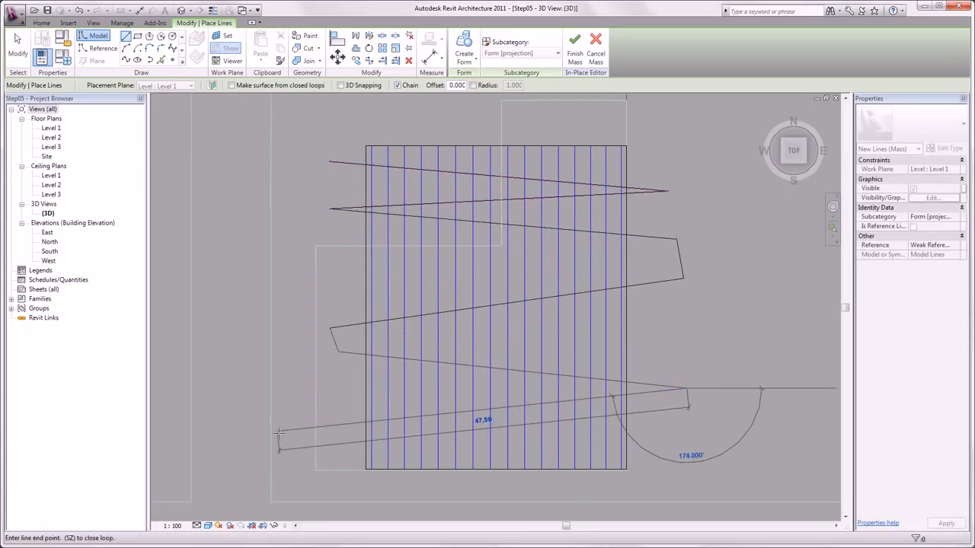
left_click(343, 430)
left_click(680, 460)
key("Escape")
key("Escape")
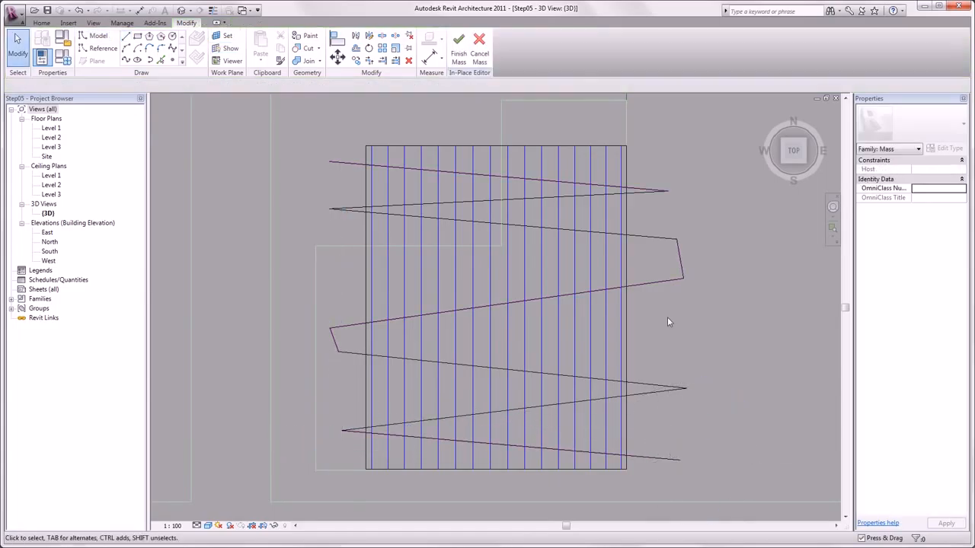
Step: Split the divided surface's grid using the zigzag lines as intersecting references
left_click(626, 301)
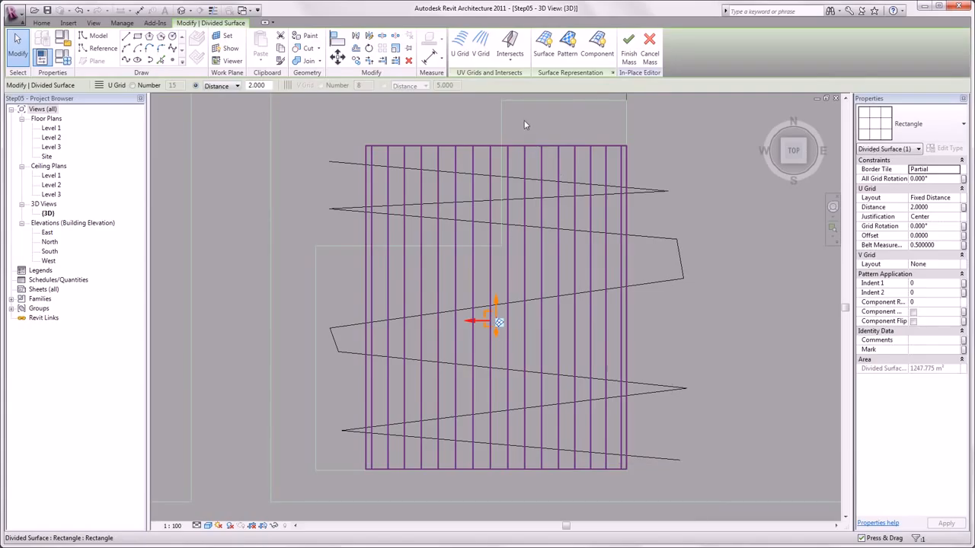
left_click(510, 44)
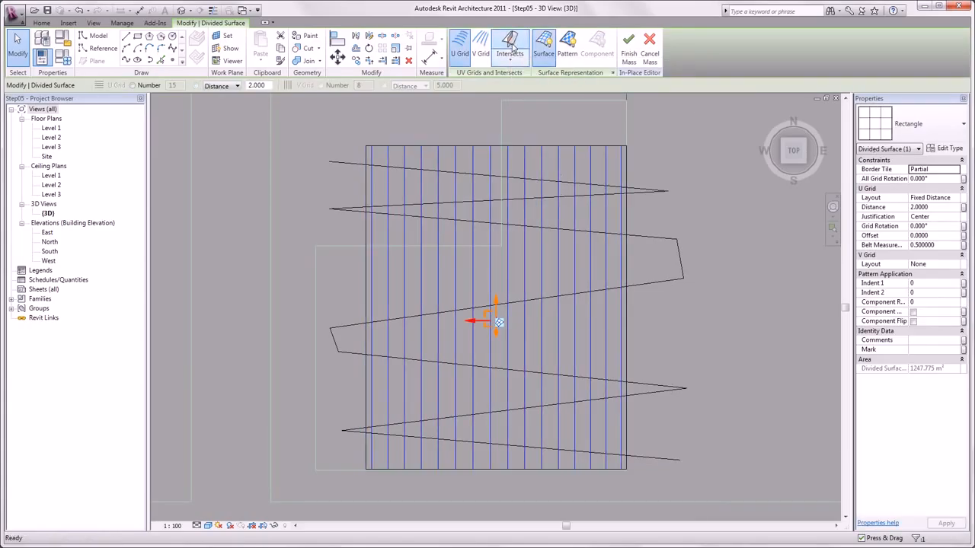
left_click_drag(713, 159, 703, 237)
left_click_drag(699, 350, 681, 432)
left_click_drag(668, 478, 647, 491)
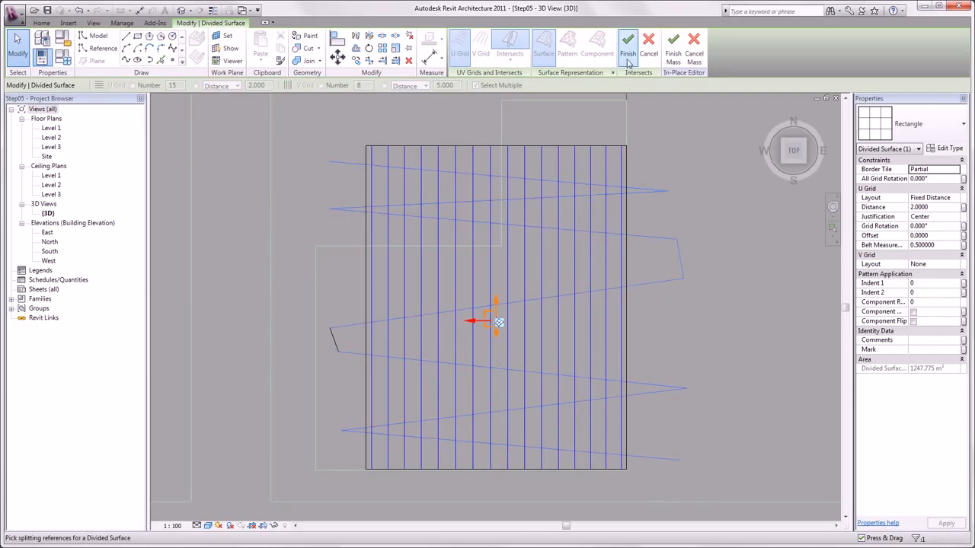
left_click(627, 55)
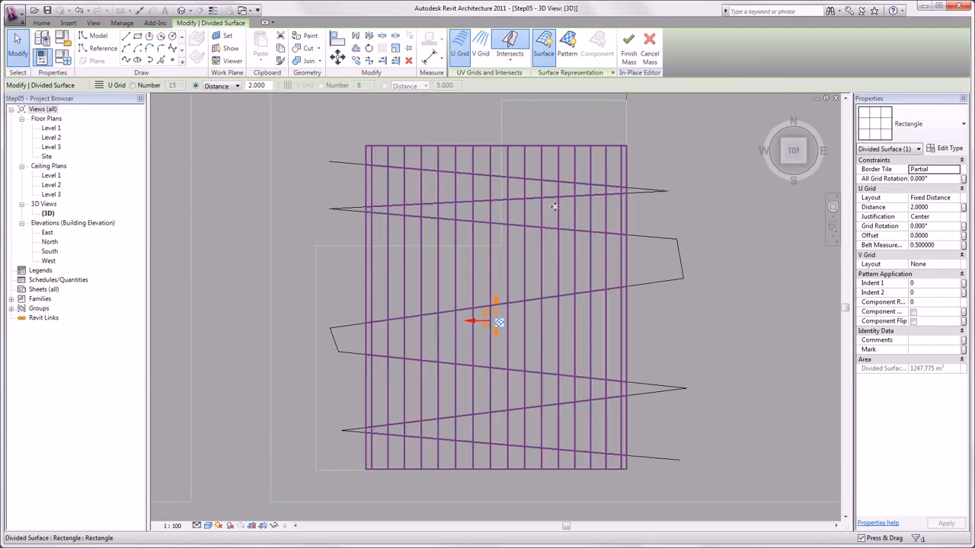
Step: Select the whole zigzag chain, nudging one vertex slightly downward along the way
left_click(653, 204)
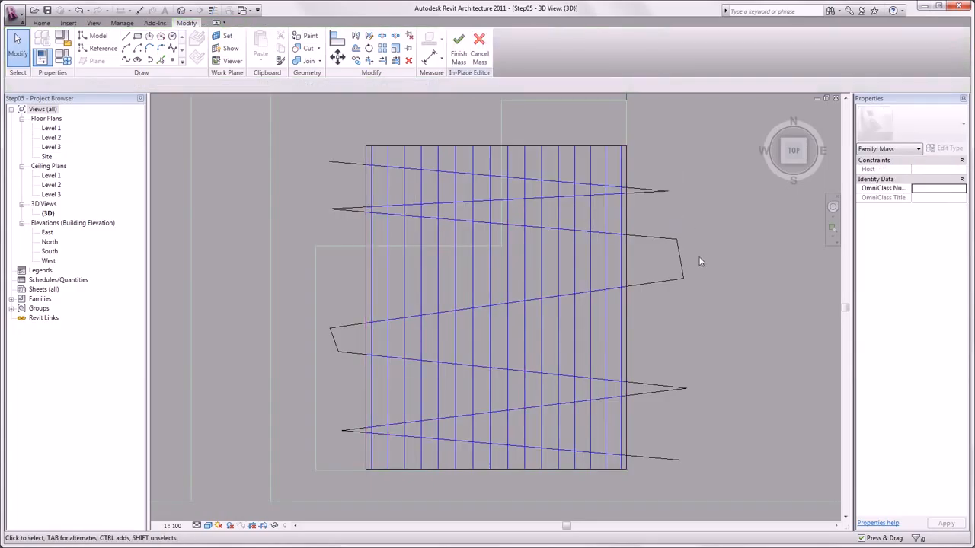
key("Tab")
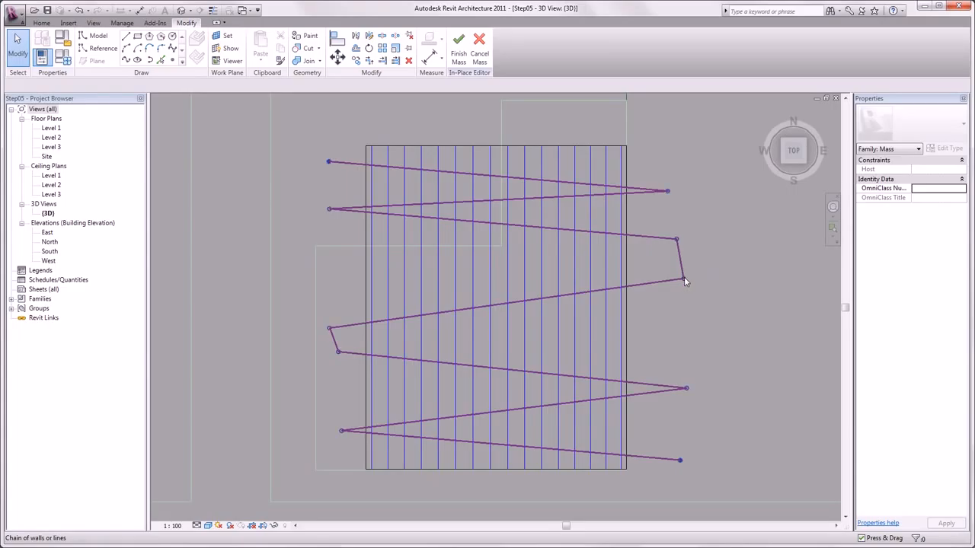
left_click(683, 277)
left_click_drag(685, 283, 690, 324)
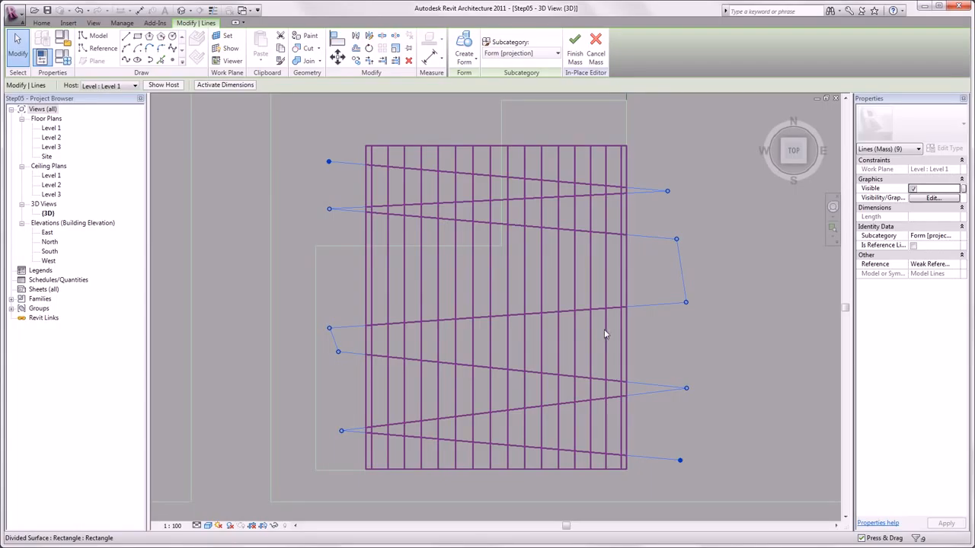
left_click(663, 324)
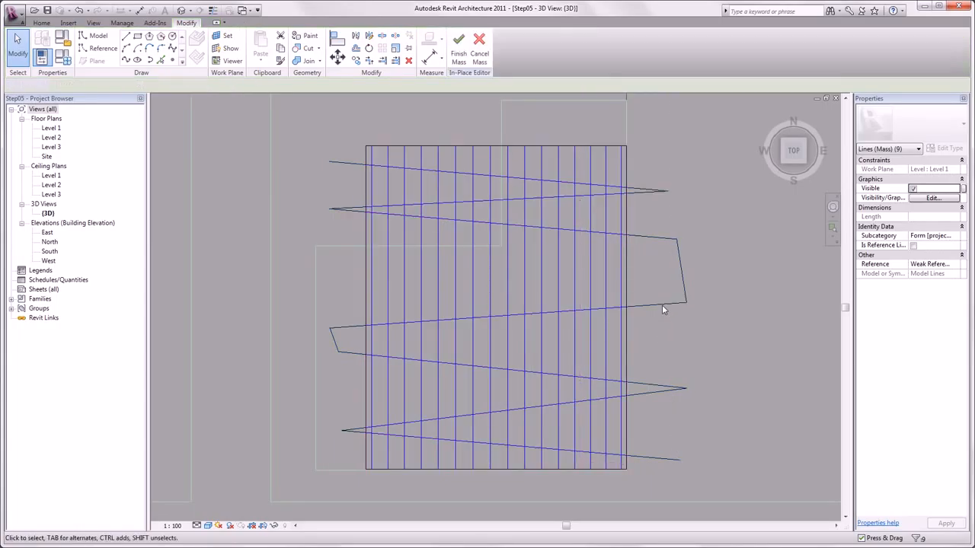
key("Tab")
left_click(663, 303)
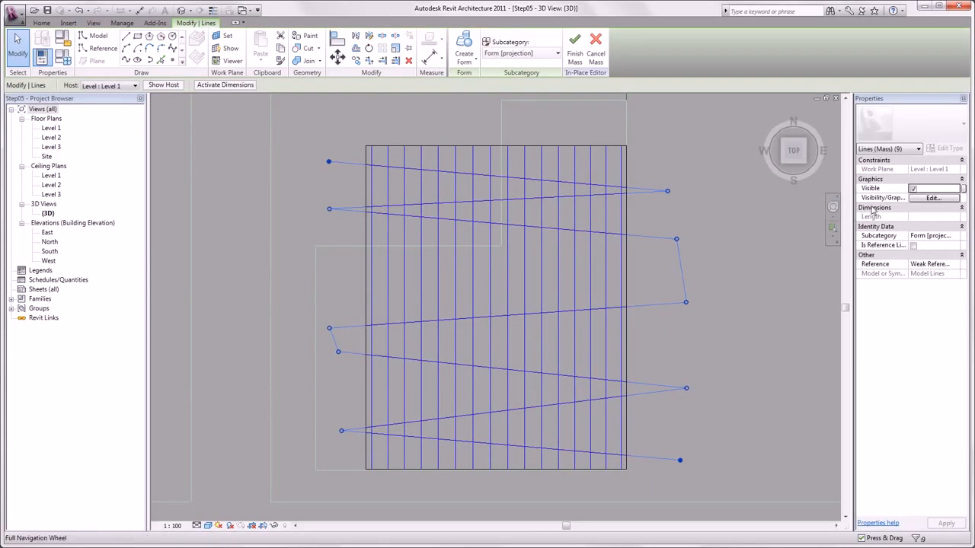
Step: Make the zigzag lines invisible and hide them in the 3D view
left_click(912, 188)
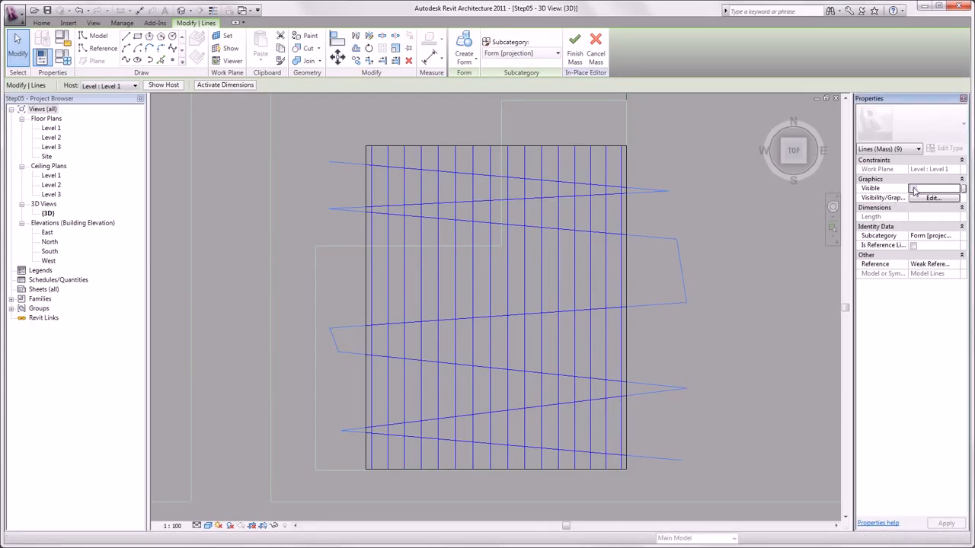
left_click(275, 526)
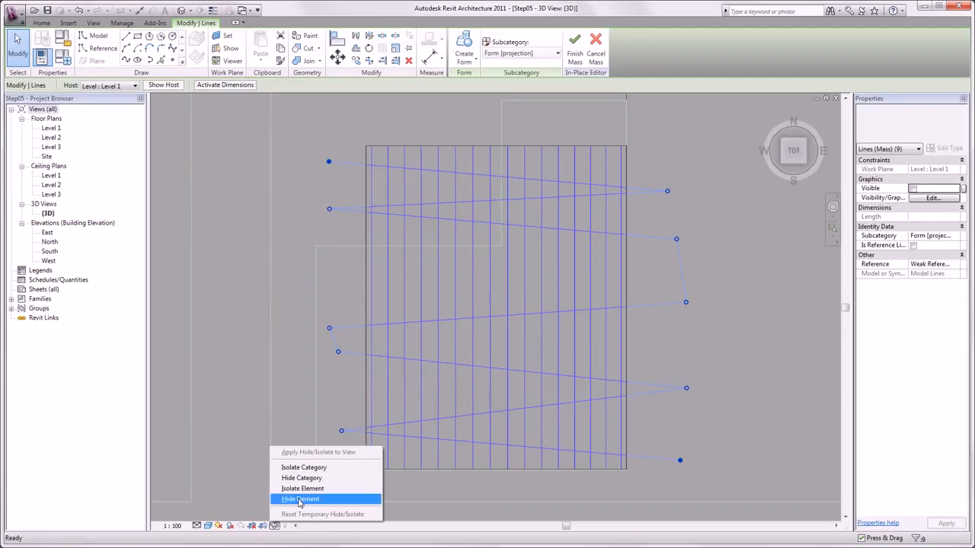
left_click(300, 500)
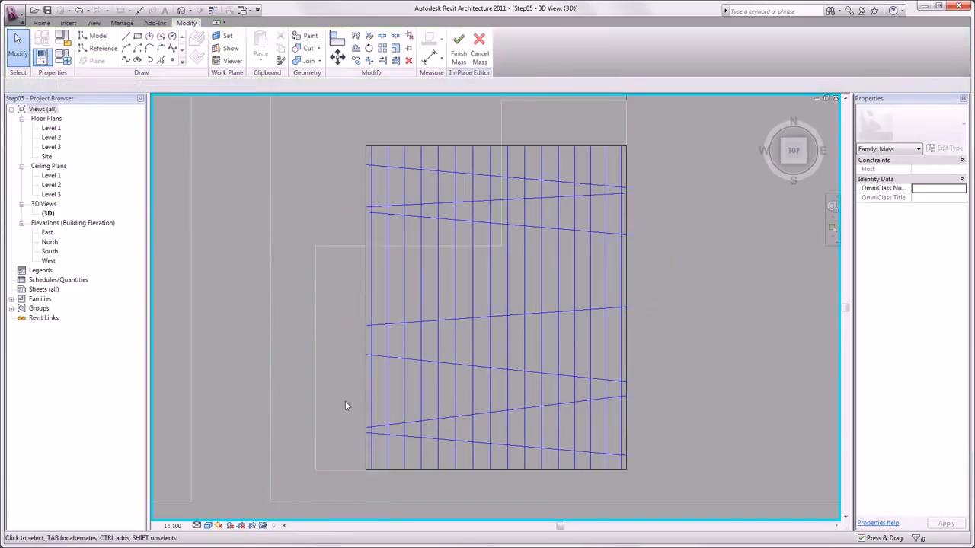
Step: Load the Rectangle Panel - MPK family from the Additional Files folder
middle_click_drag(342, 404, 307, 173, "shift")
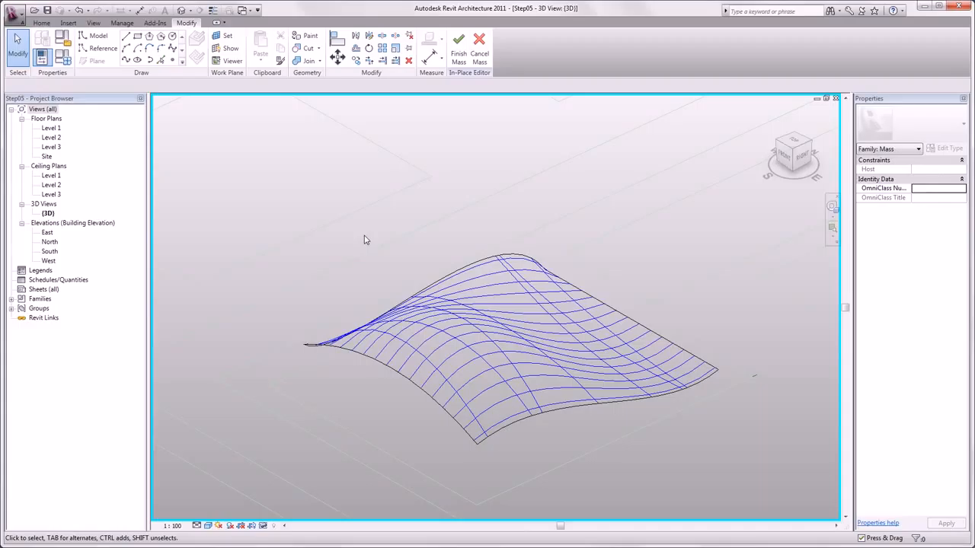
left_click(69, 23)
left_click(260, 52)
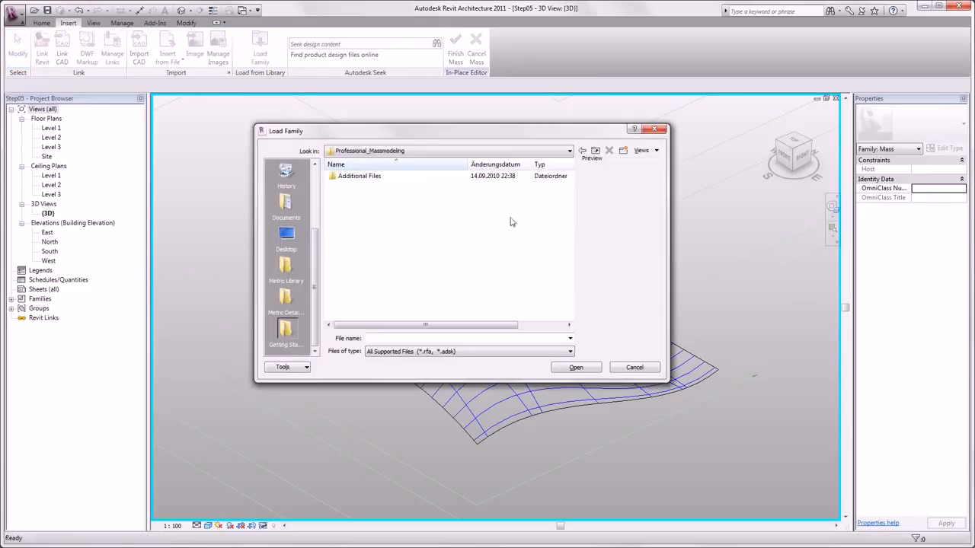
double_click(361, 177)
scroll(317, 264, "up", 1)
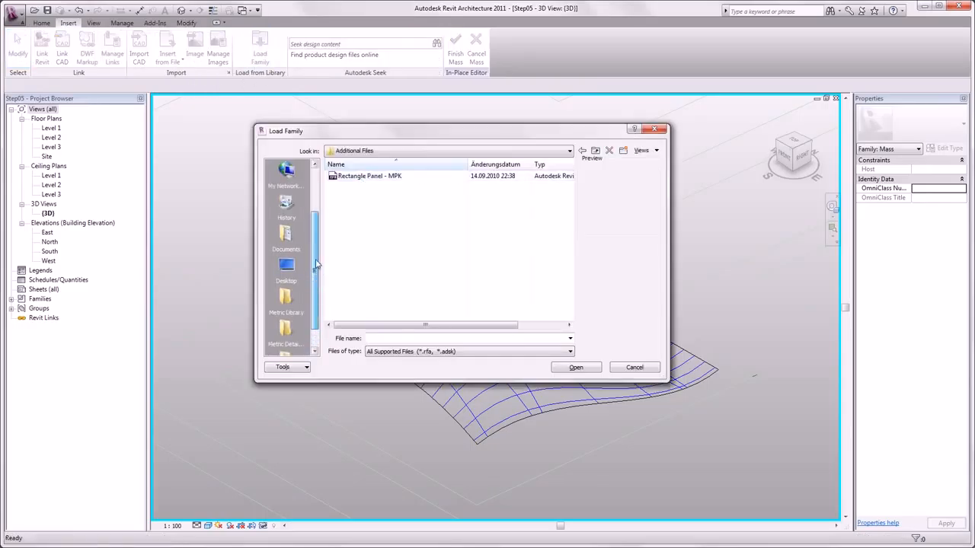
left_click(384, 176)
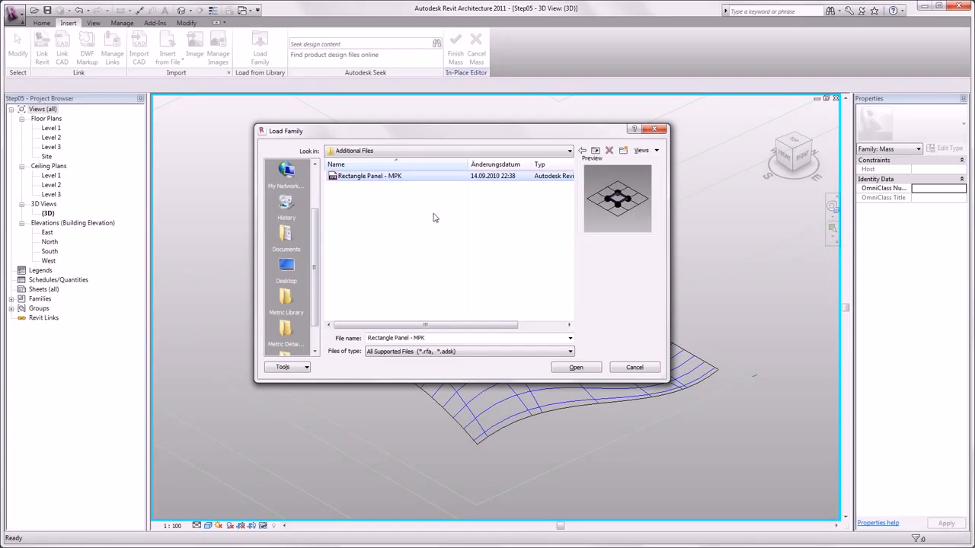
left_click(577, 367)
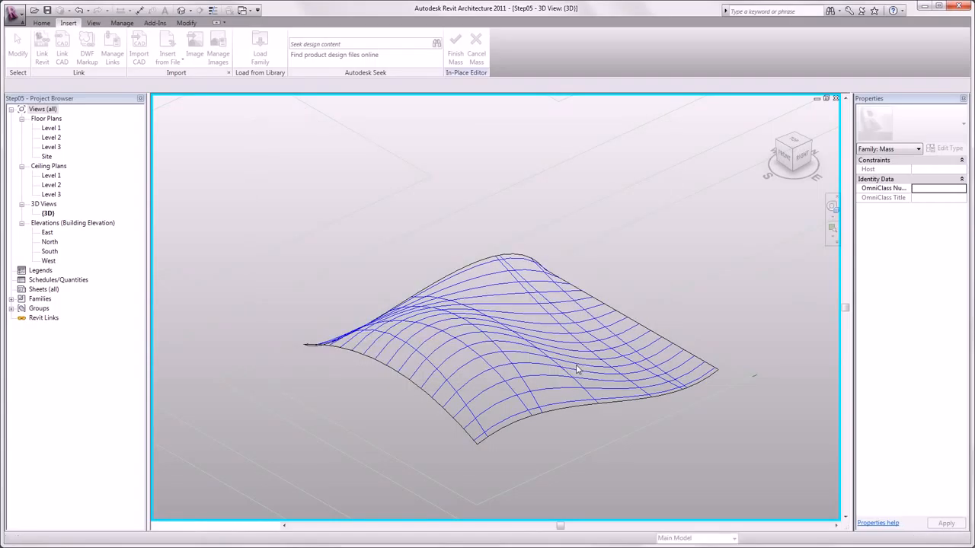
left_click(517, 317)
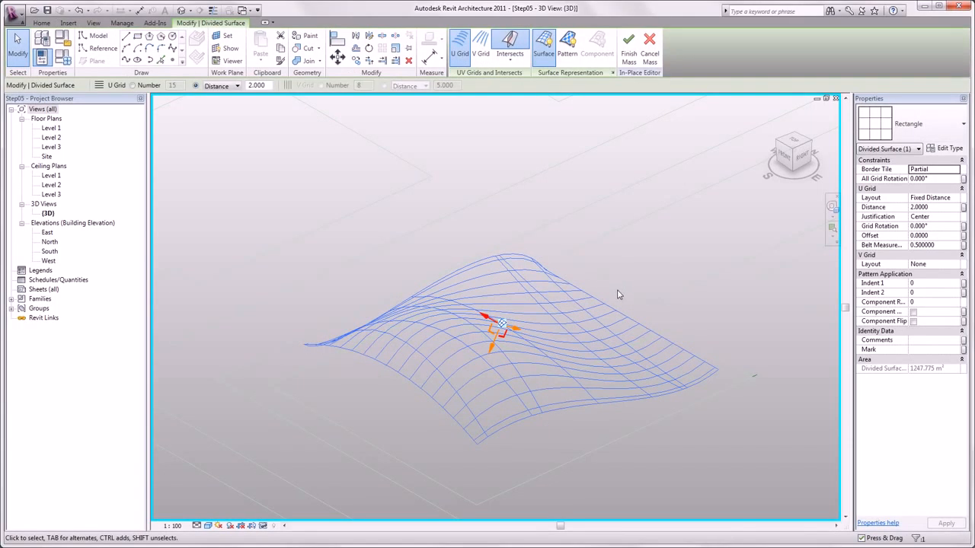
Step: Switch the divided surface's pattern type to Rectangle Panel - MPK (Glazed)
left_click(914, 134)
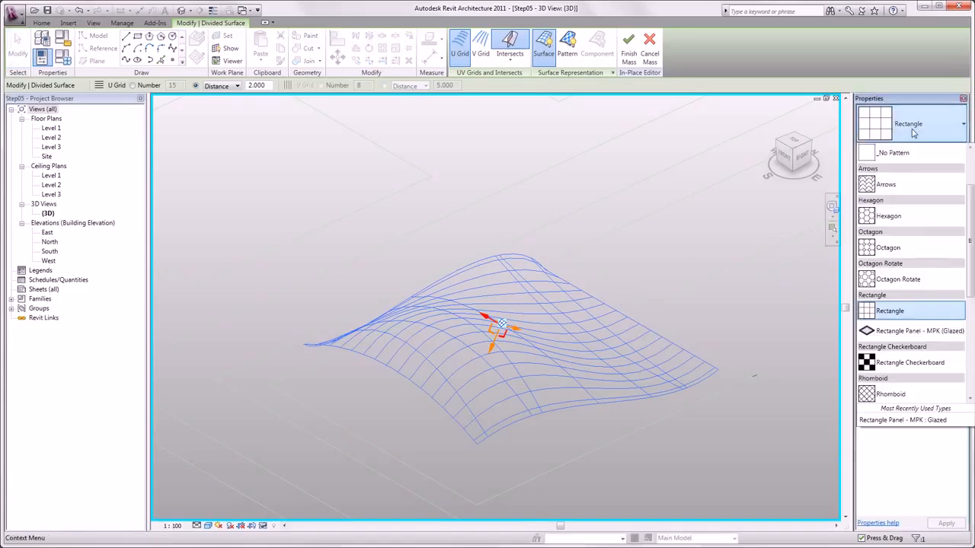
left_click(903, 332)
left_click(518, 454)
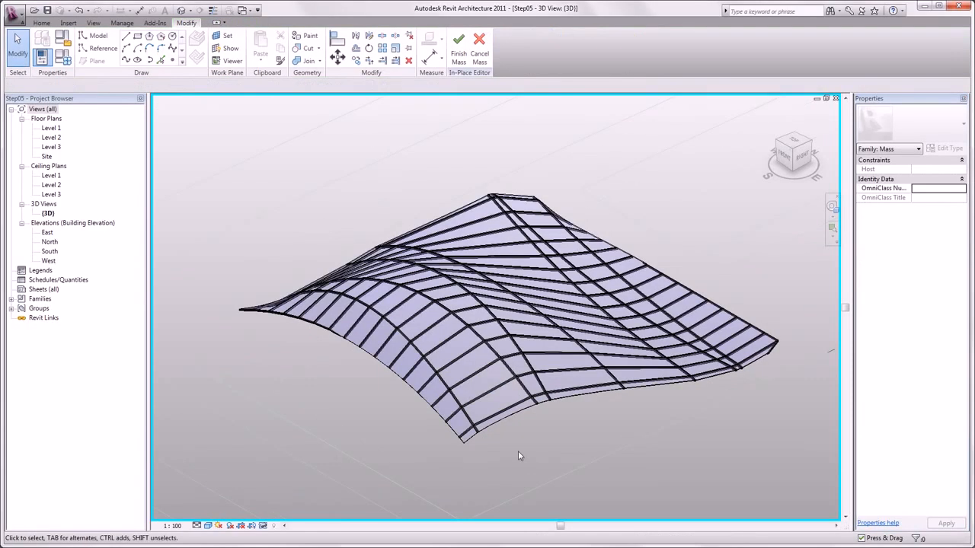
left_click(516, 412)
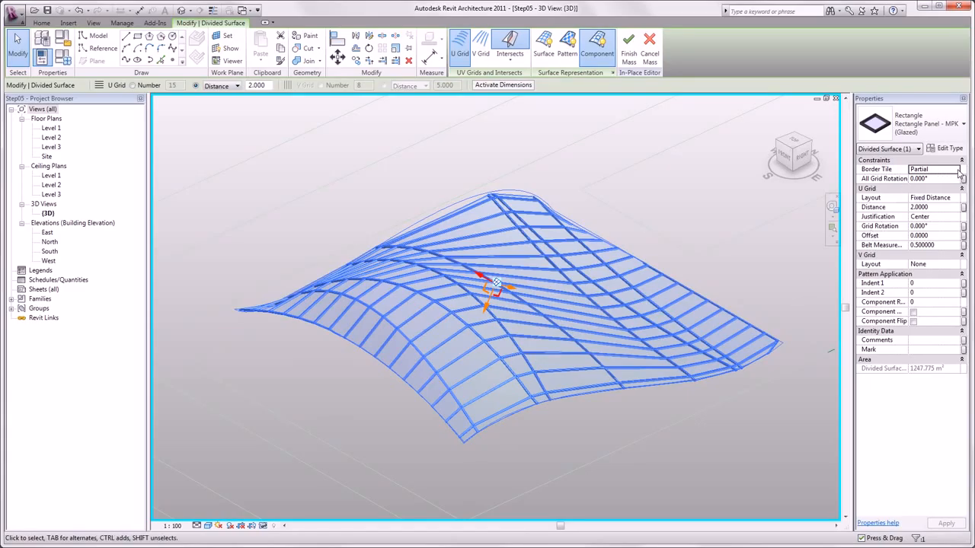
Step: Try Border Tile as Overhanging, settle on Empty, and show the surface with the panels
left_click(959, 173)
left_click(938, 192)
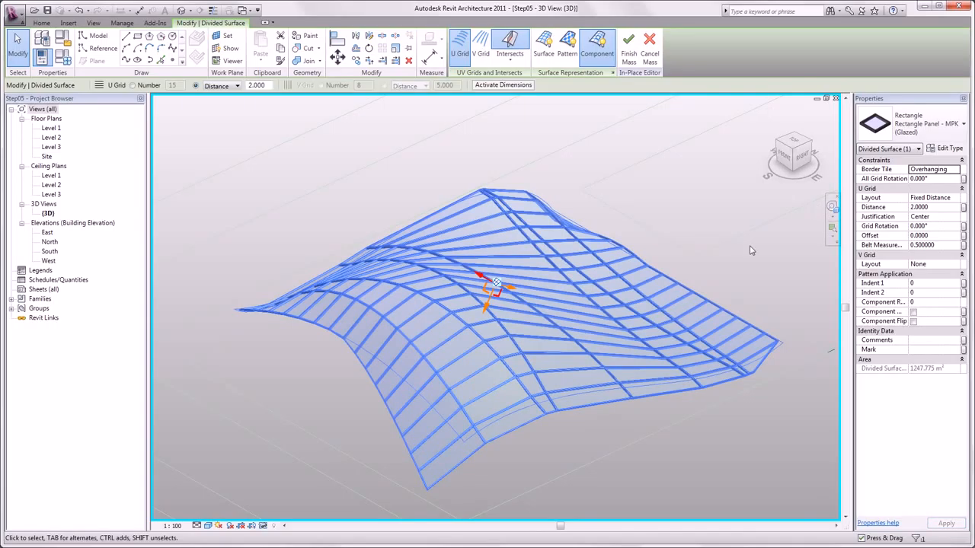
left_click(955, 170)
left_click(920, 178)
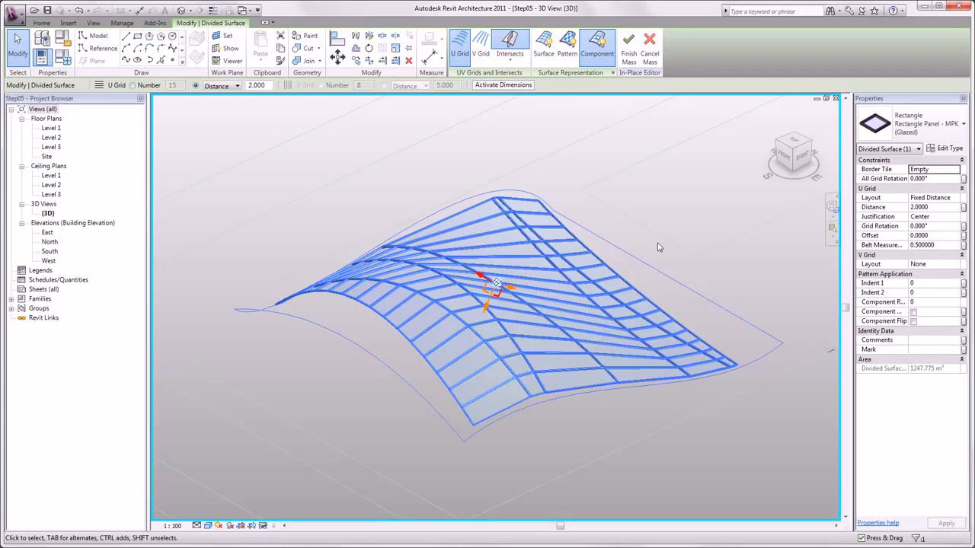
left_click(544, 52)
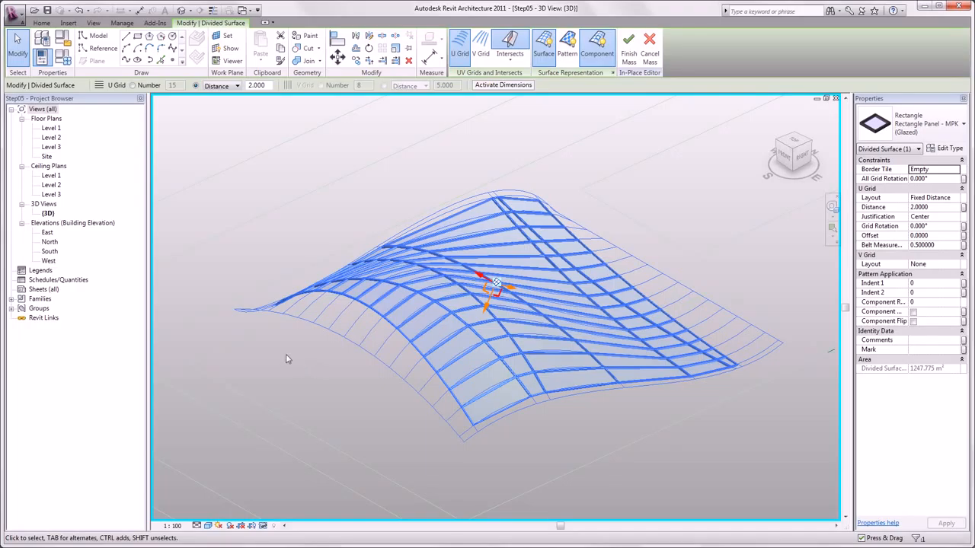
Step: Drag the Rectangle Panel - MPK Glazed type from Families > Curtain Panels > Curtain Panel by Pattern into the 3D view
left_click(12, 299)
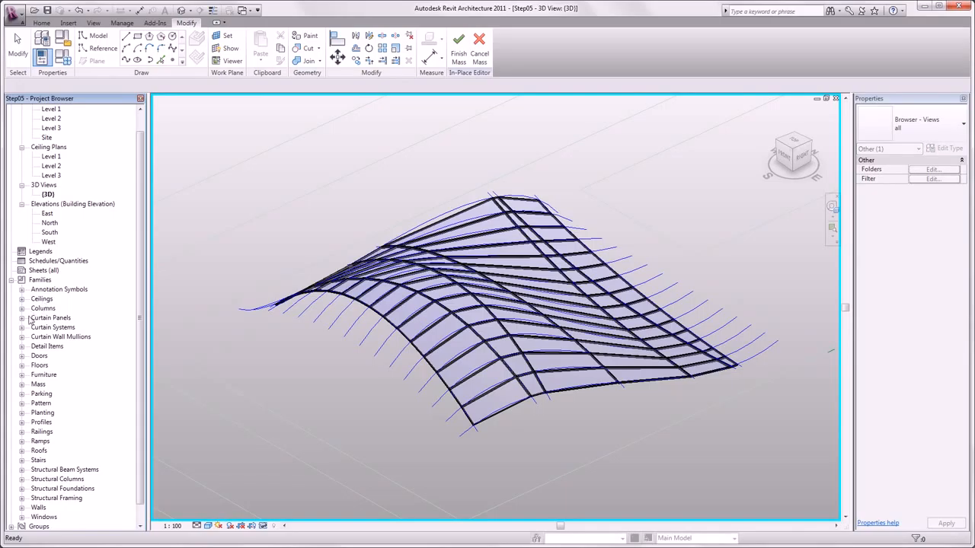
left_click(22, 318)
left_click(33, 327)
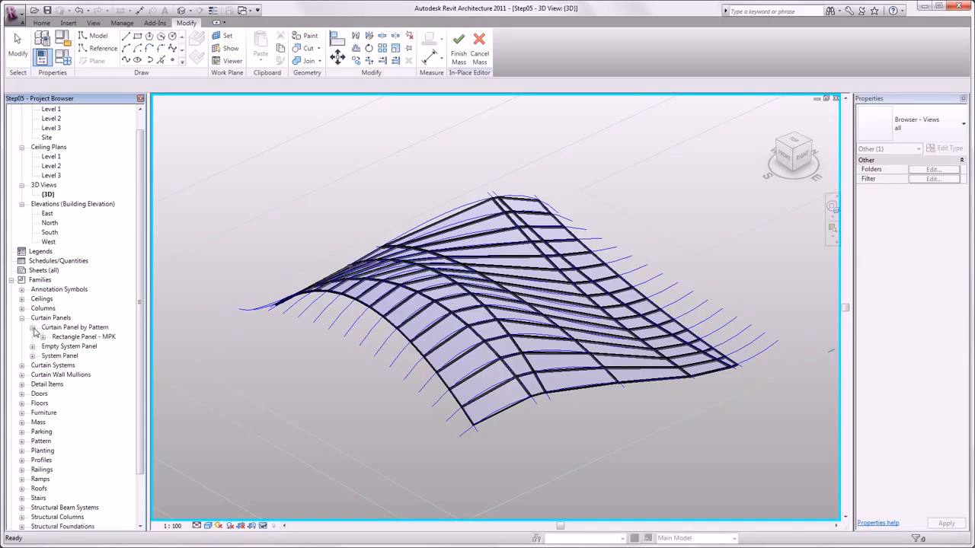
left_click(42, 336)
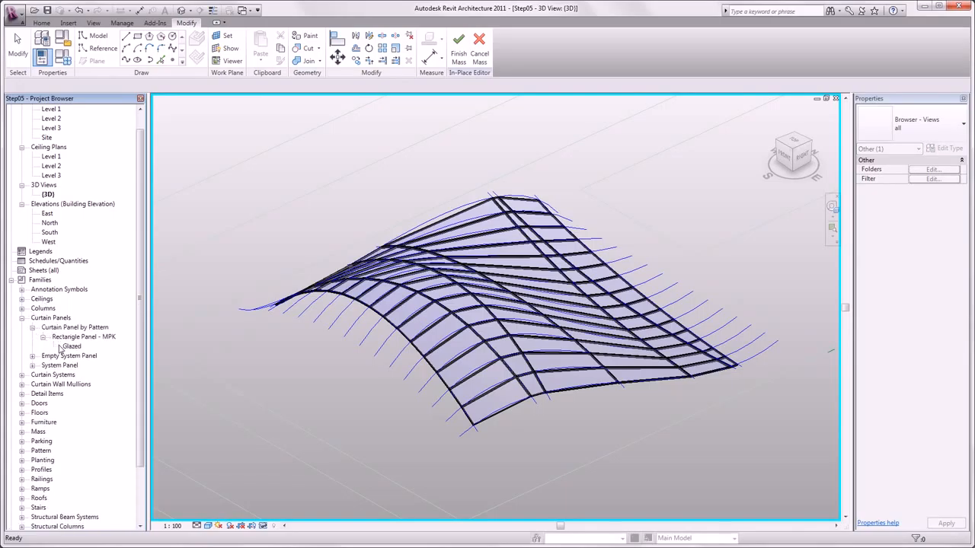
left_click_drag(71, 349, 300, 377)
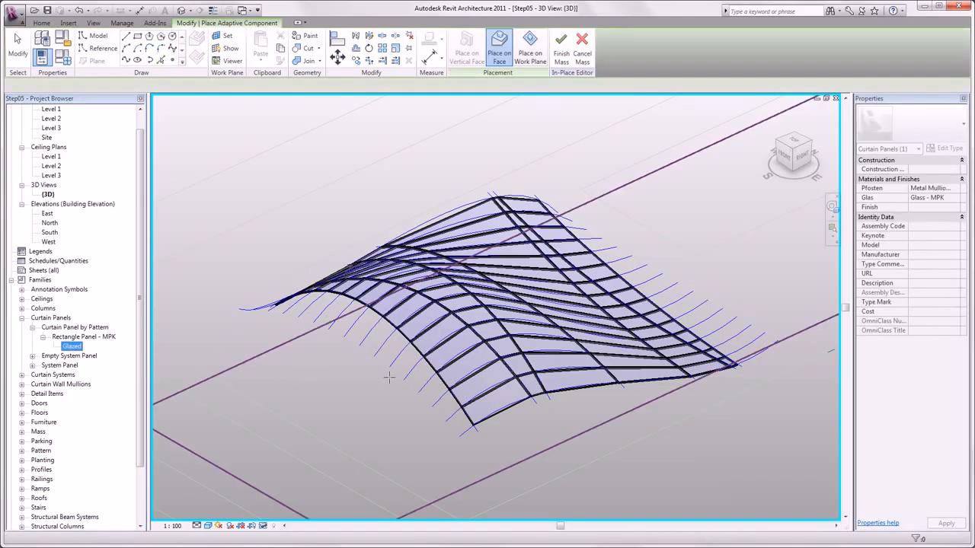
Step: Place the Glazed panel by four corner points on an empty border tile along the surface edge
scroll(393, 378, "up", 2)
scroll(410, 375, "up", 4)
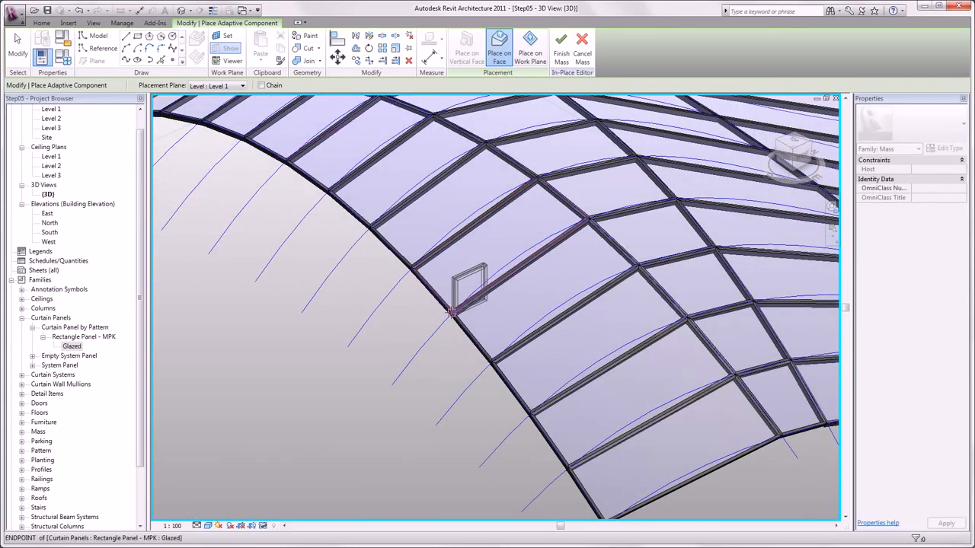
left_click(451, 313)
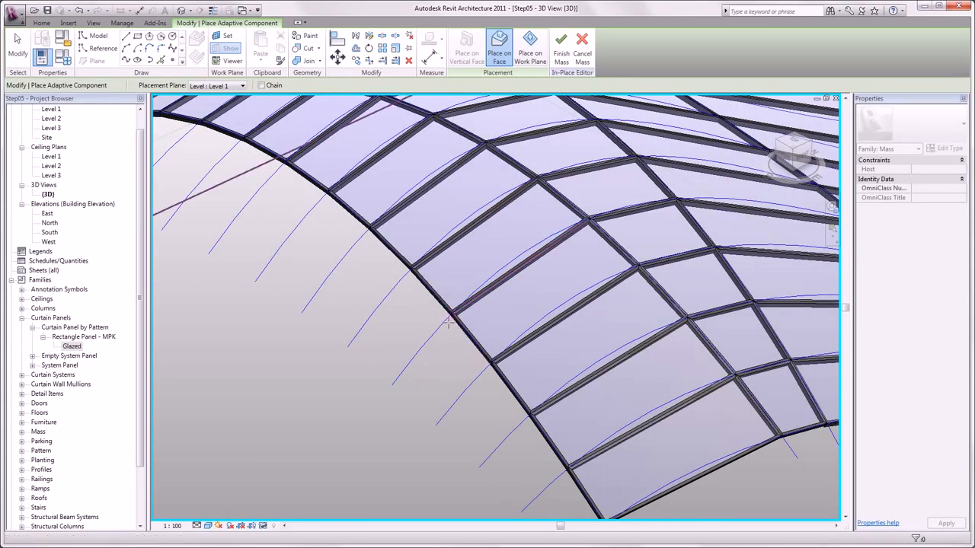
left_click(392, 386)
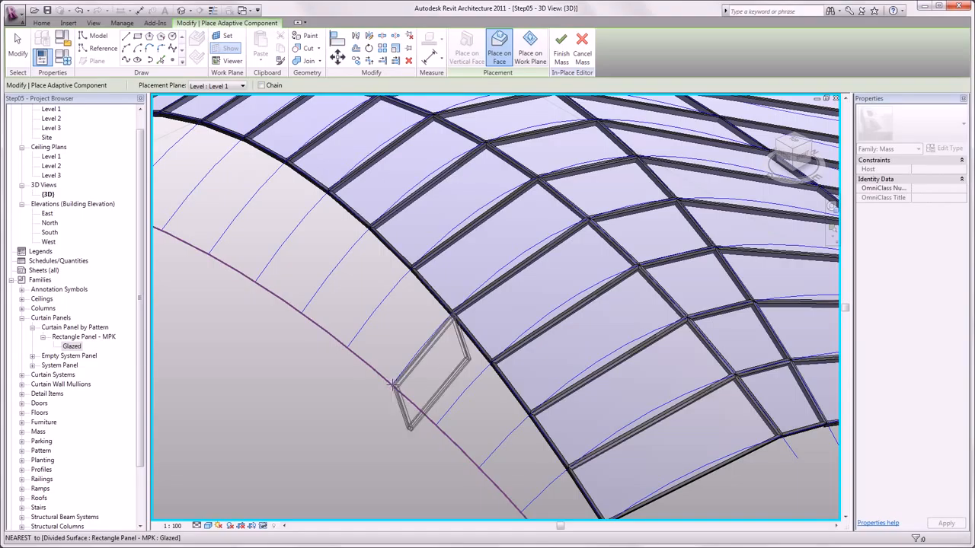
left_click(435, 422)
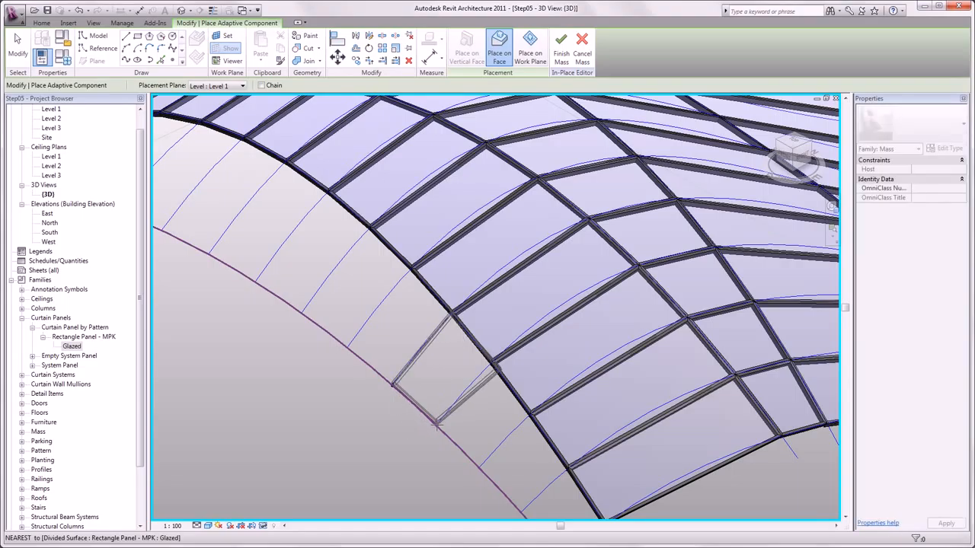
left_click(436, 425)
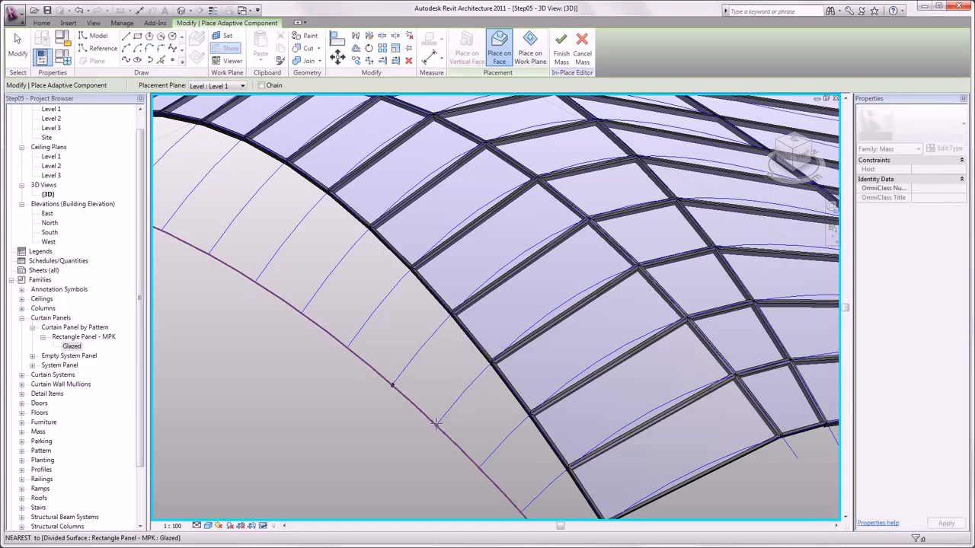
left_click(493, 361)
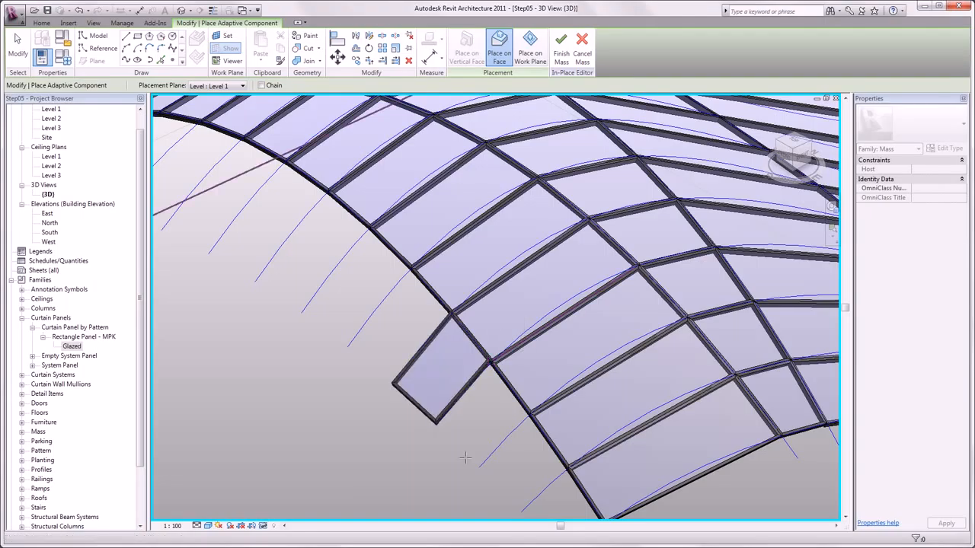